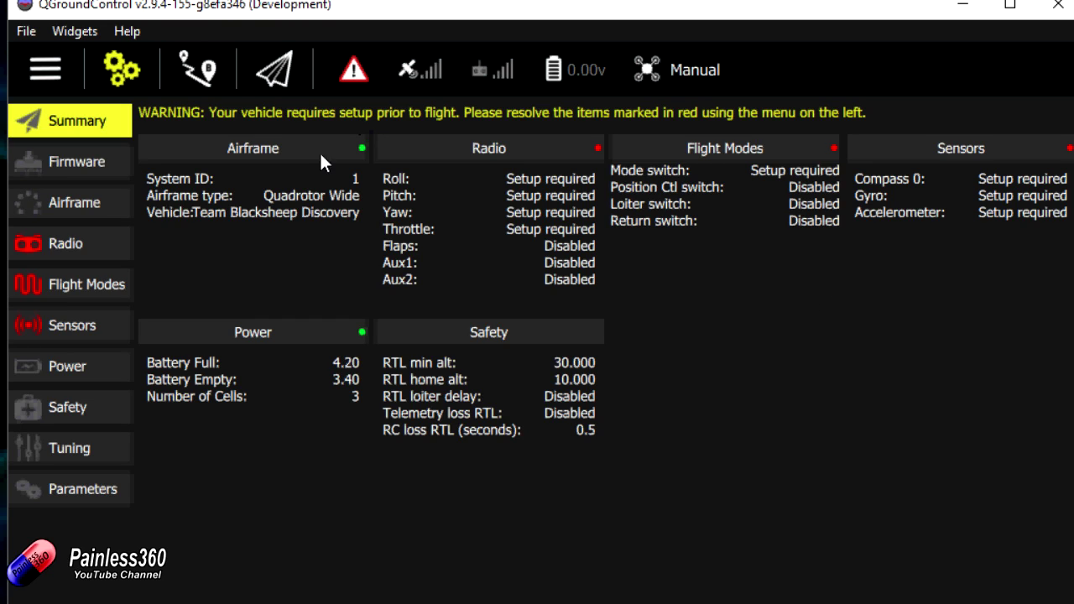
Open the Airframe page, confirming the Team Blacksheep Discovery configuration.
click(76, 211)
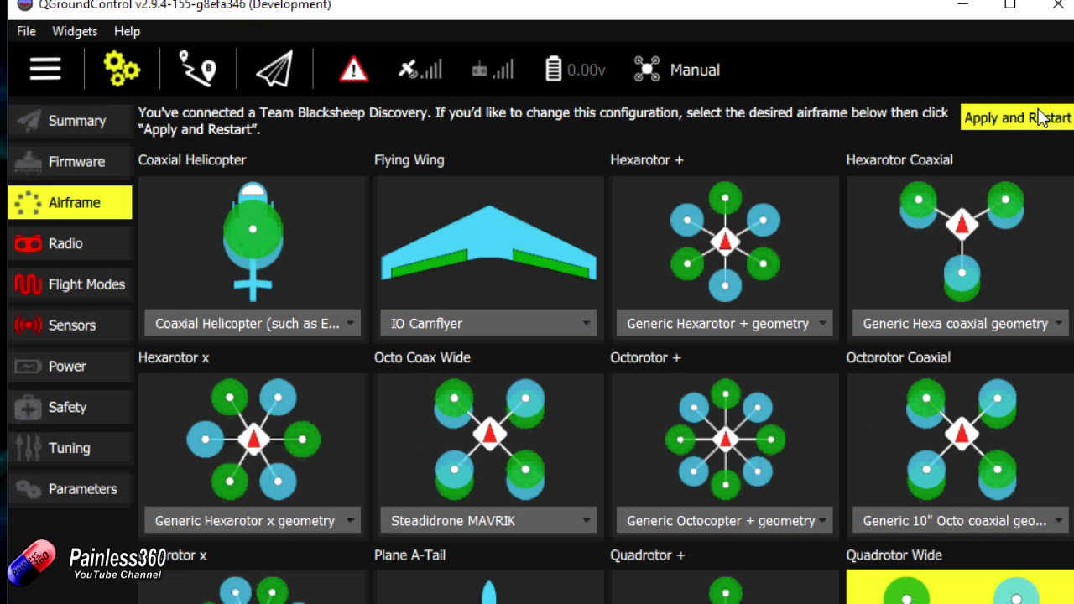
Return to the Summary page, which shows the Quadrotor Wide airframe with radio setup still required.
click(79, 126)
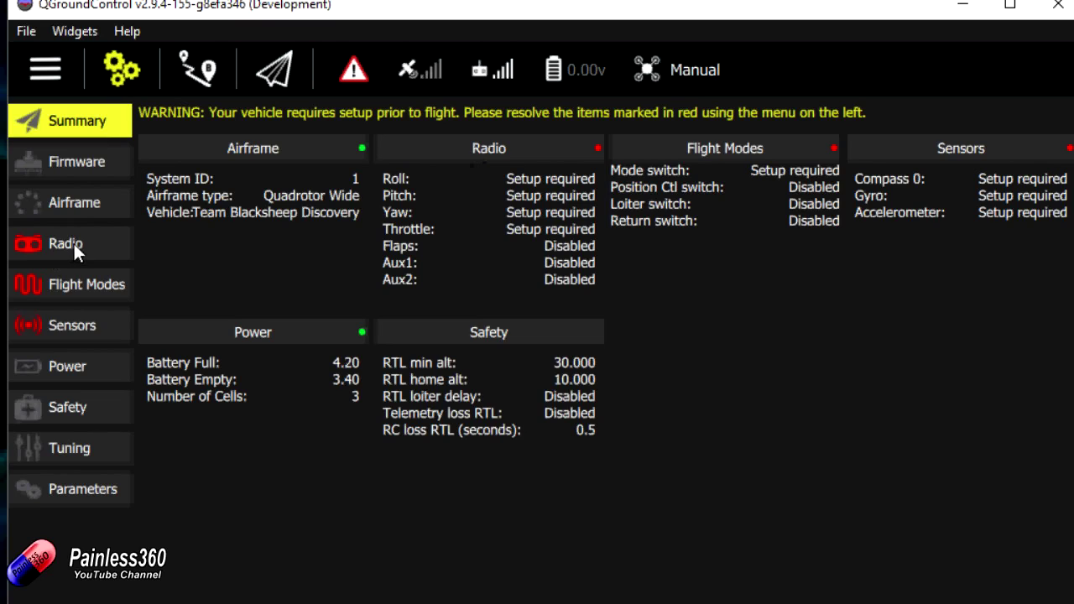
Start radio calibration from Radio setup, reaching the reminder to zero trims and subtrims.
click(74, 243)
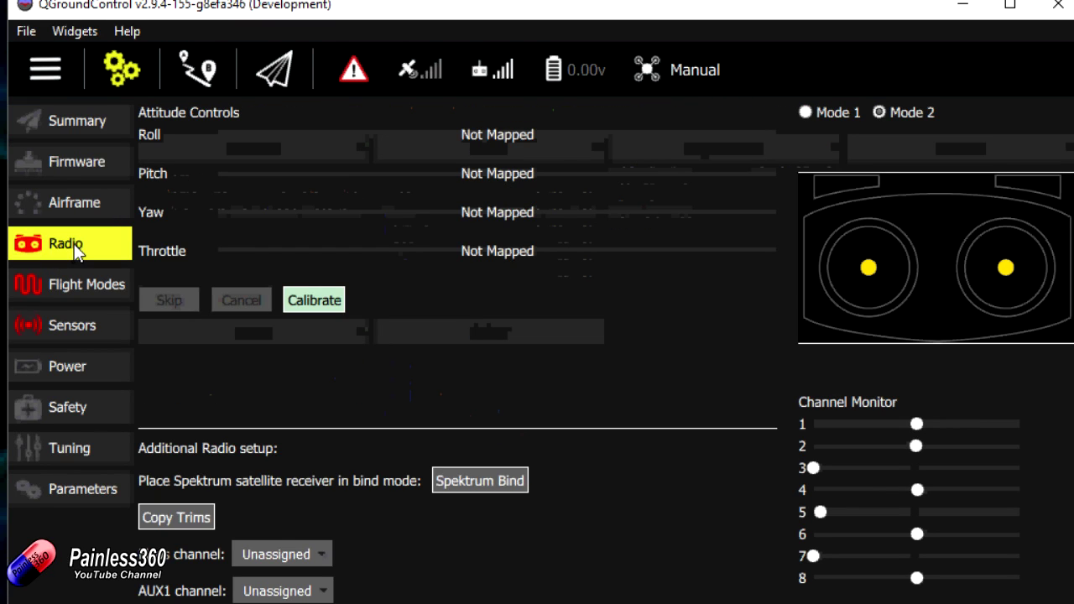
click(312, 300)
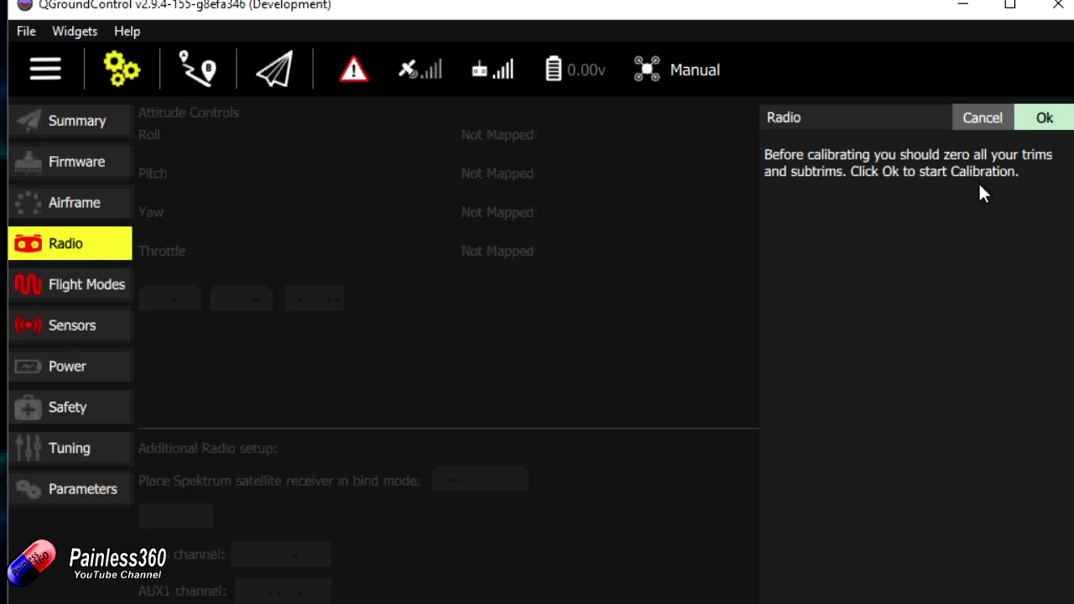
Confirm trims are zeroed and complete the Roll, Pitch, Yaw and Throttle stick steps.
click(1043, 122)
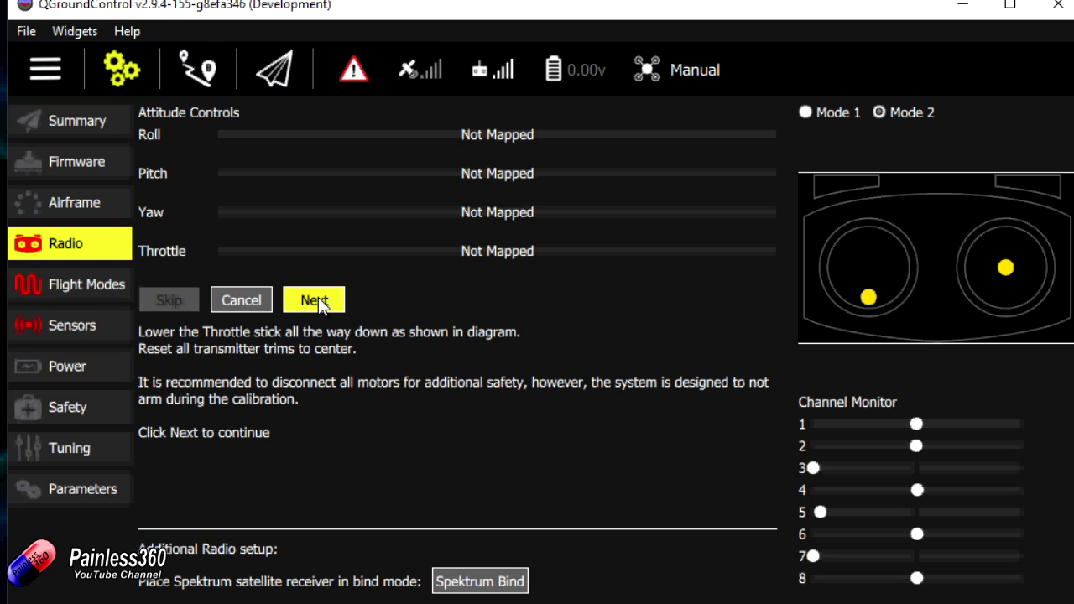
click(318, 300)
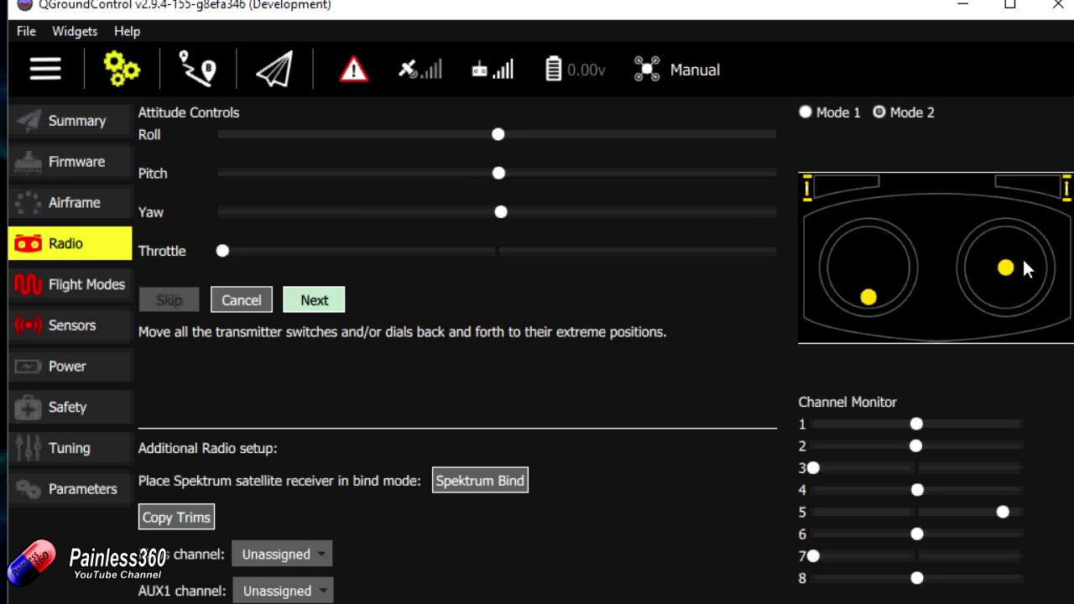
Finish the switch step and write the captured radio settings to the board.
click(326, 301)
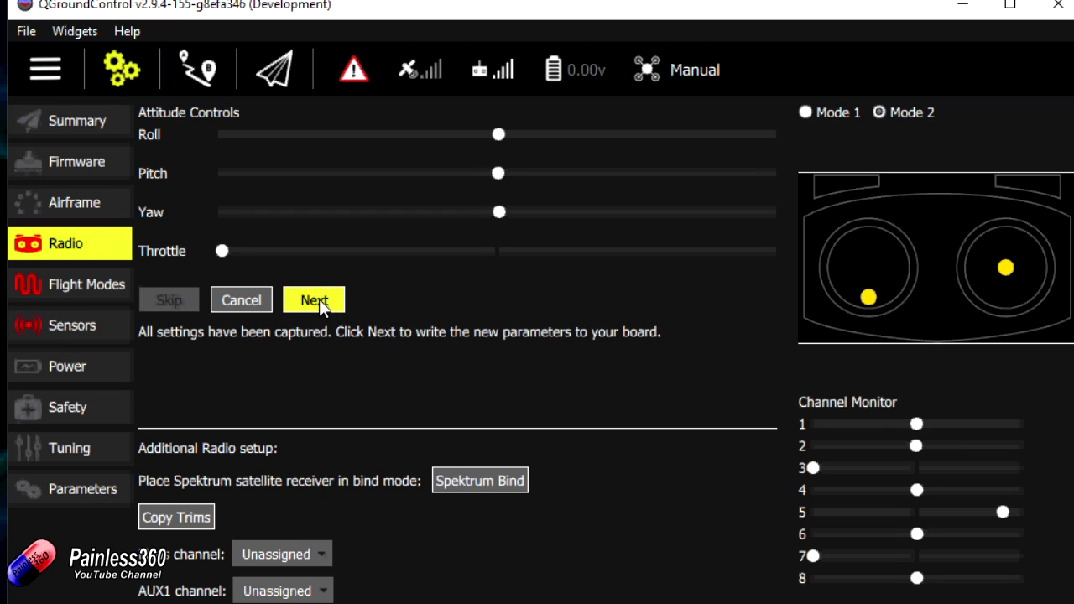
click(319, 302)
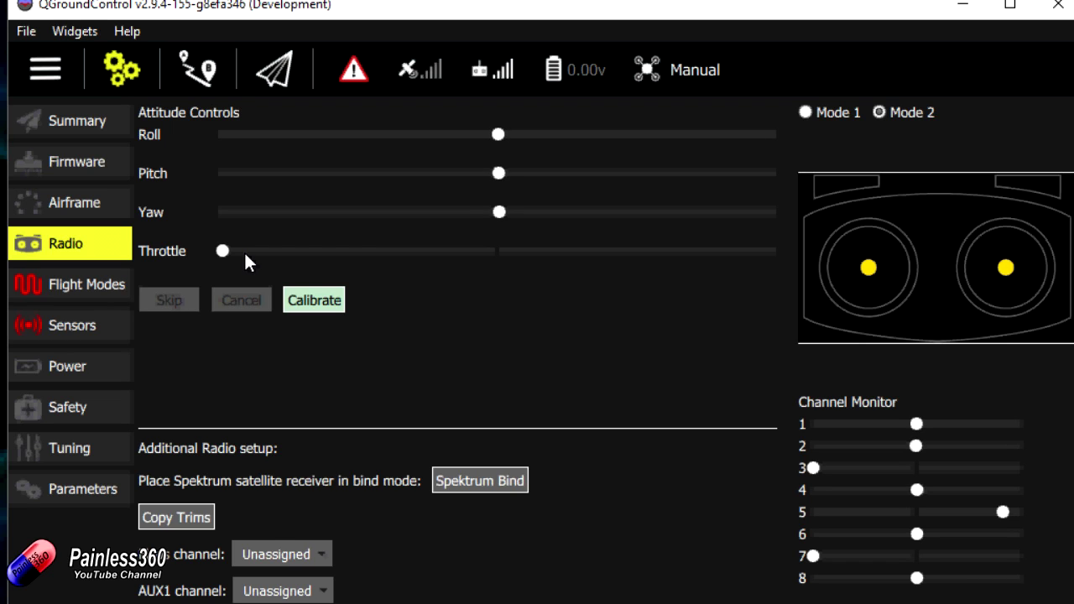
Review the radio channel mapping on the Summary page, then go to Flight Modes setup.
click(89, 126)
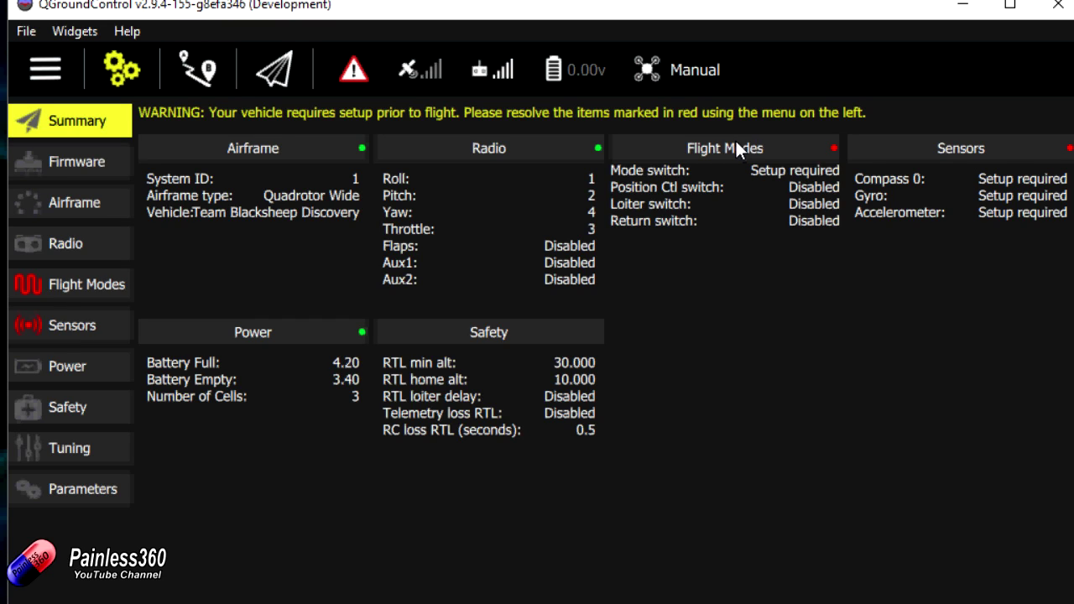
click(67, 289)
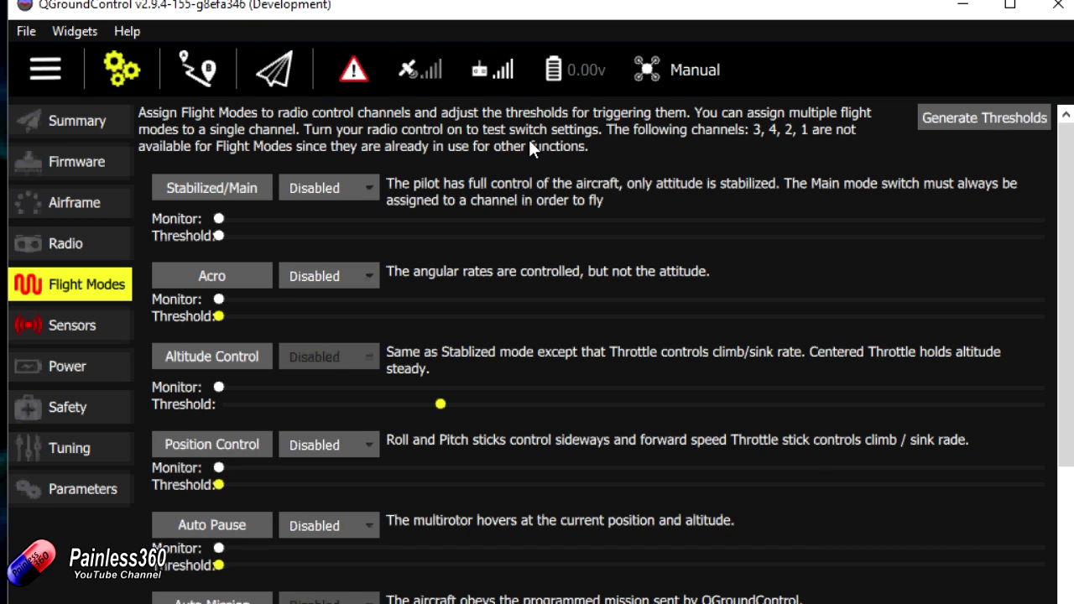
Assign the Stabilized/Main flight mode to Channel 5.
click(366, 190)
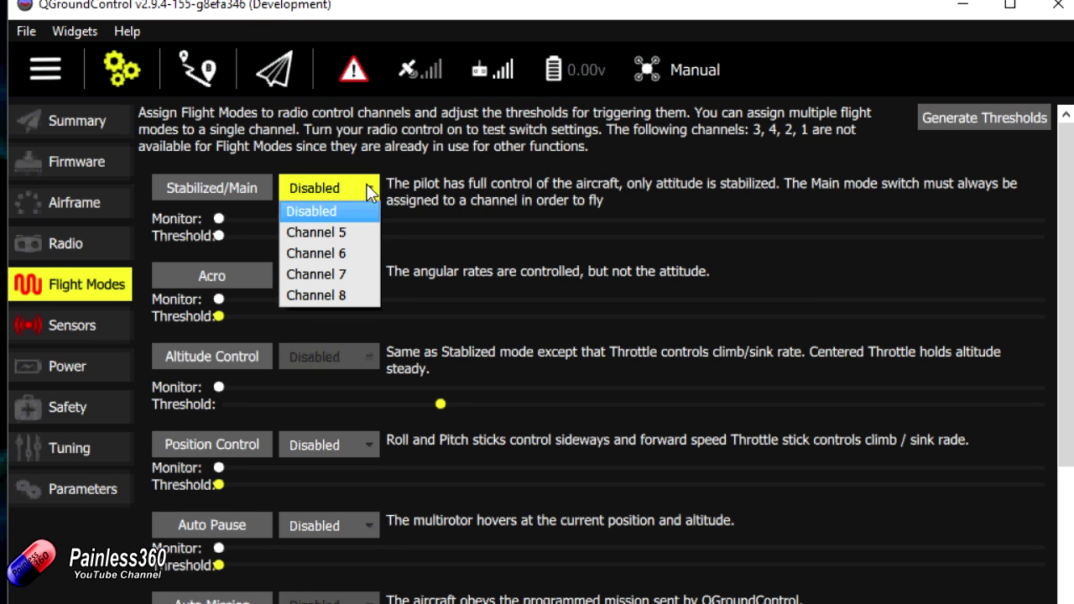
click(356, 232)
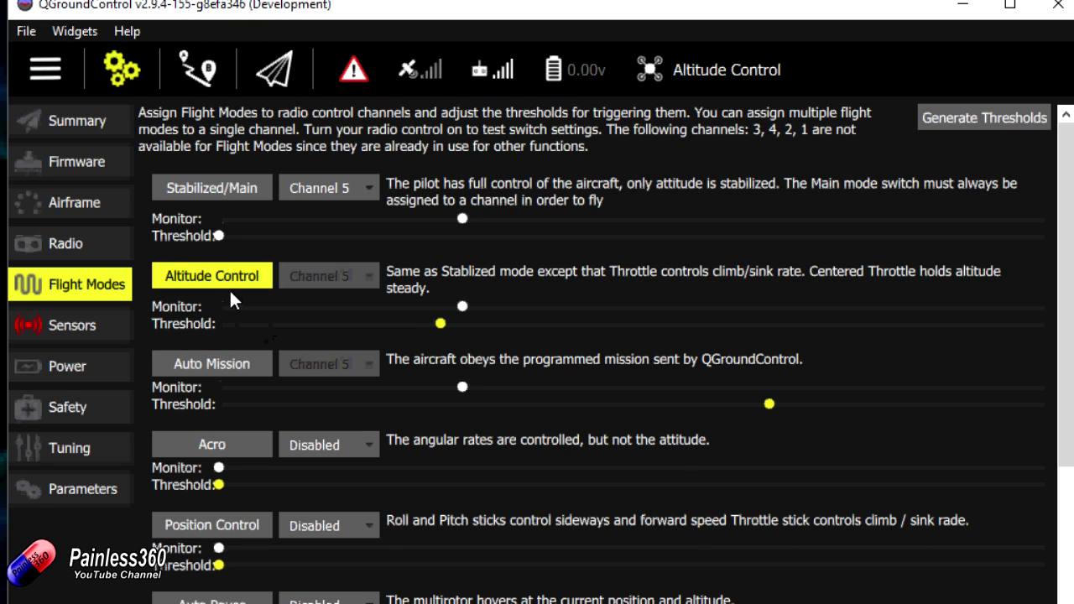
Scroll through the flight mode list and dismiss the mission communication error messages.
mouse_move(441, 323)
mouse_down()
mouse_move(470, 327)
mouse_move(430, 321)
mouse_up()
scroll(1049, 335, down, 1)
scroll(1055, 348, down, 3)
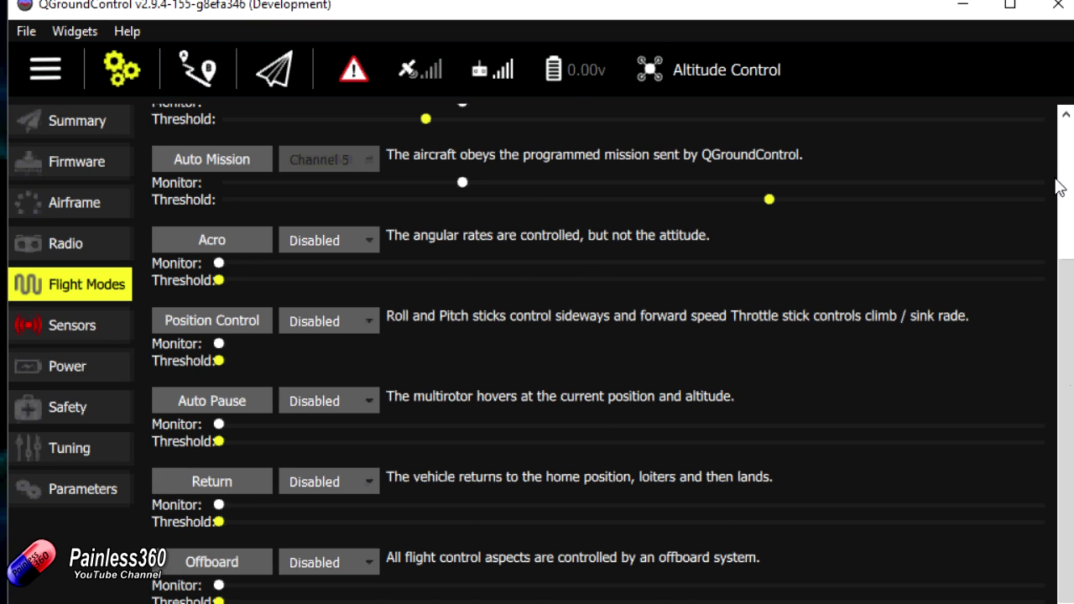
scroll(1059, 188, up, 3)
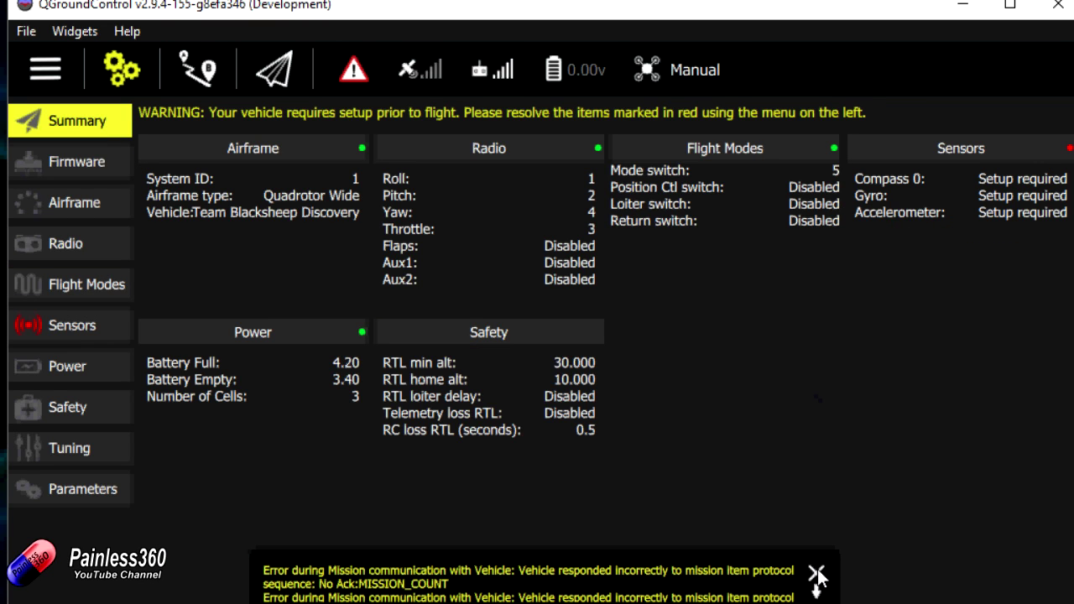
click(816, 574)
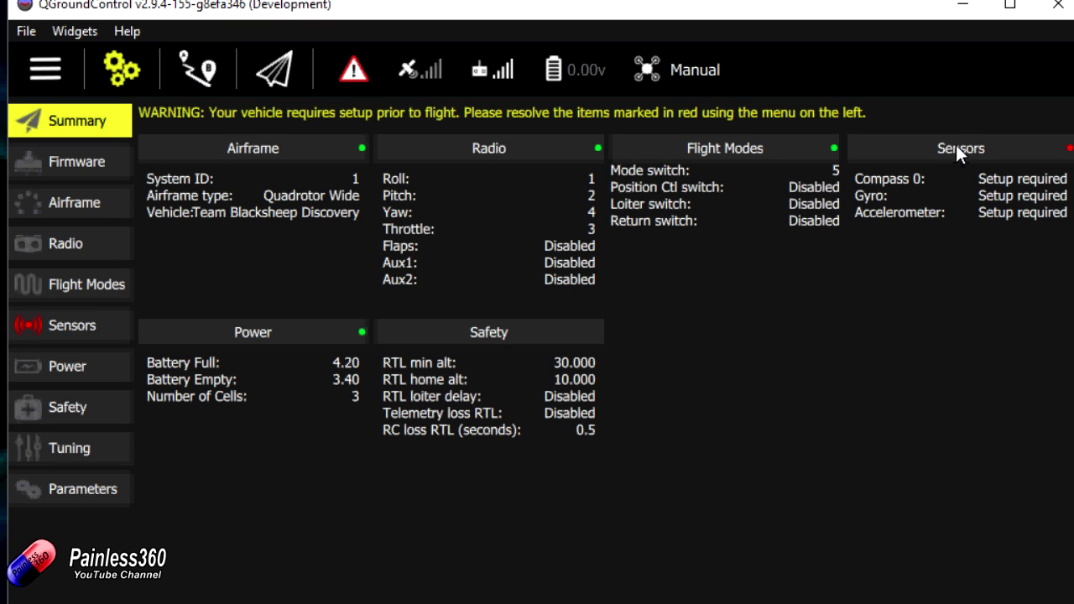
Go to the Sensors calibration page from the sidebar.
click(63, 333)
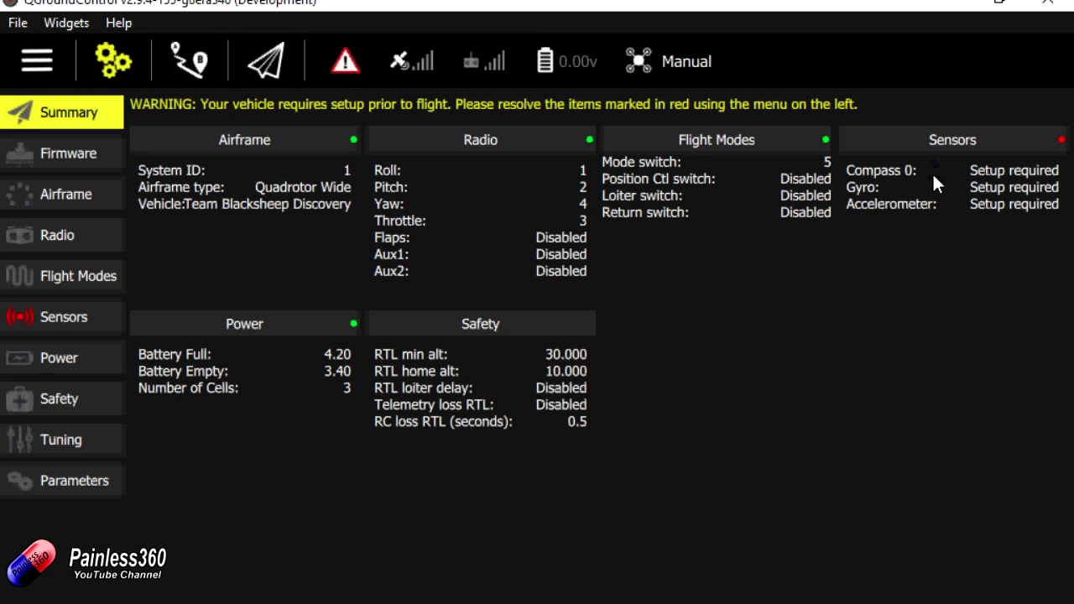
On the Sensors page, choose Compass calibration.
click(67, 323)
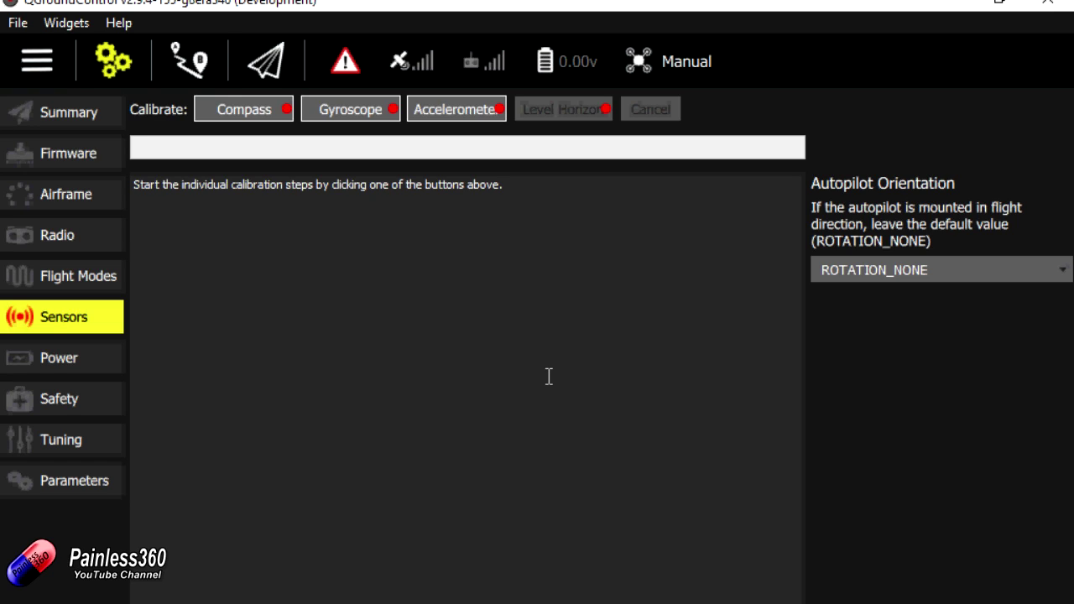
click(232, 109)
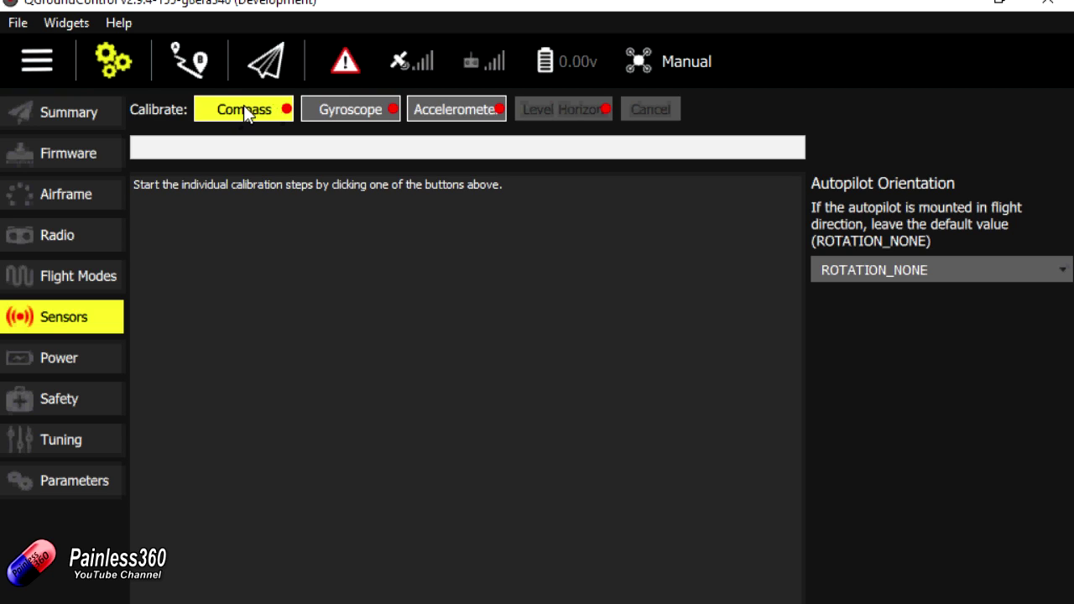
Open compass calibration and confirm the ROTATION_NONE autopilot orientation.
click(243, 111)
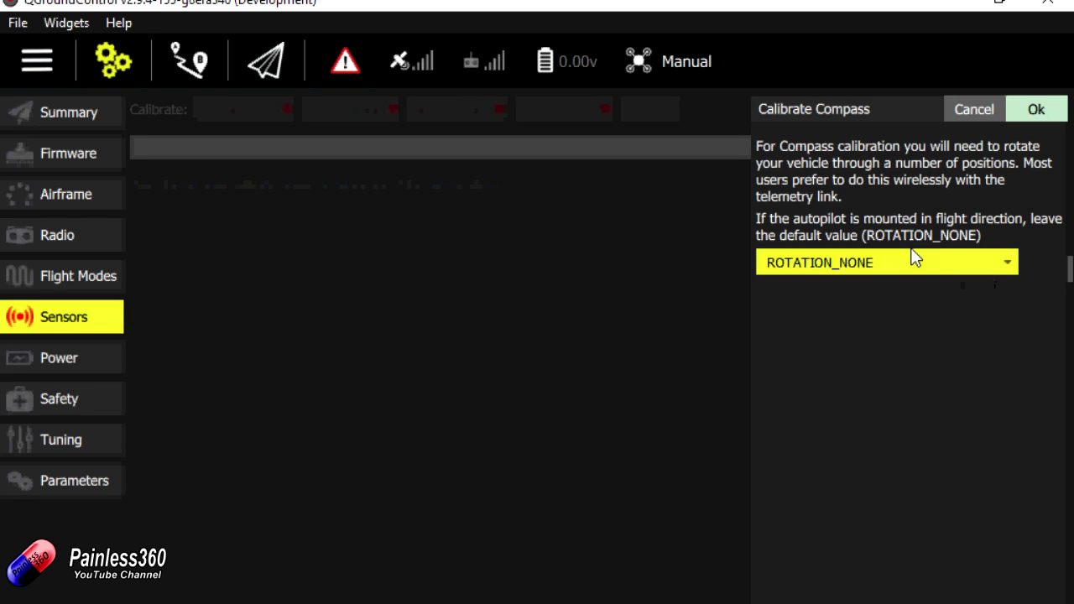
click(1059, 112)
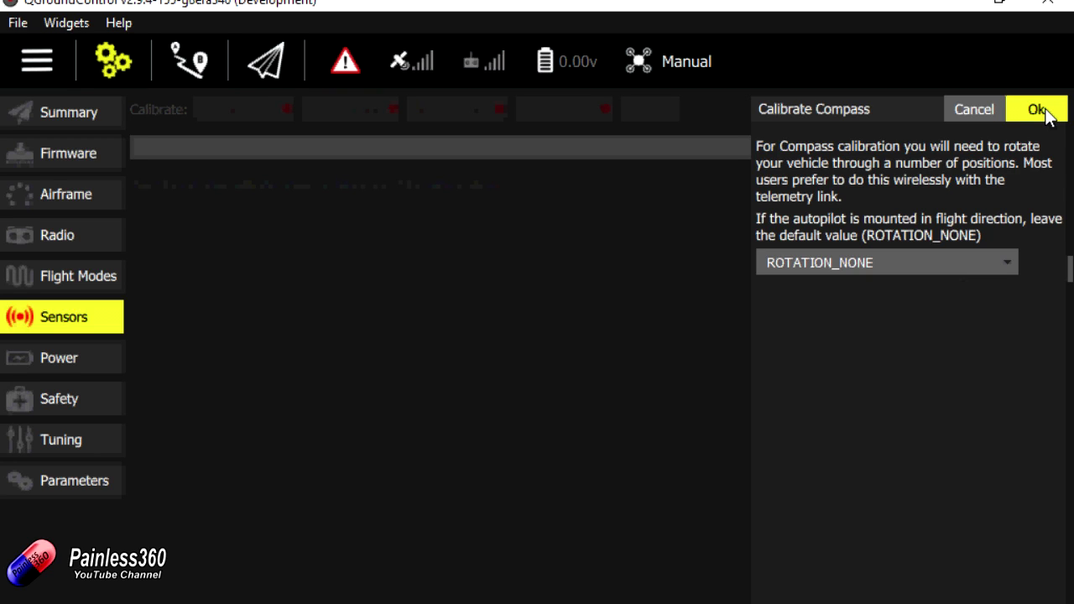
Run compass calibration, rotating the vehicle through every orientation until all read Completed.
click(1045, 113)
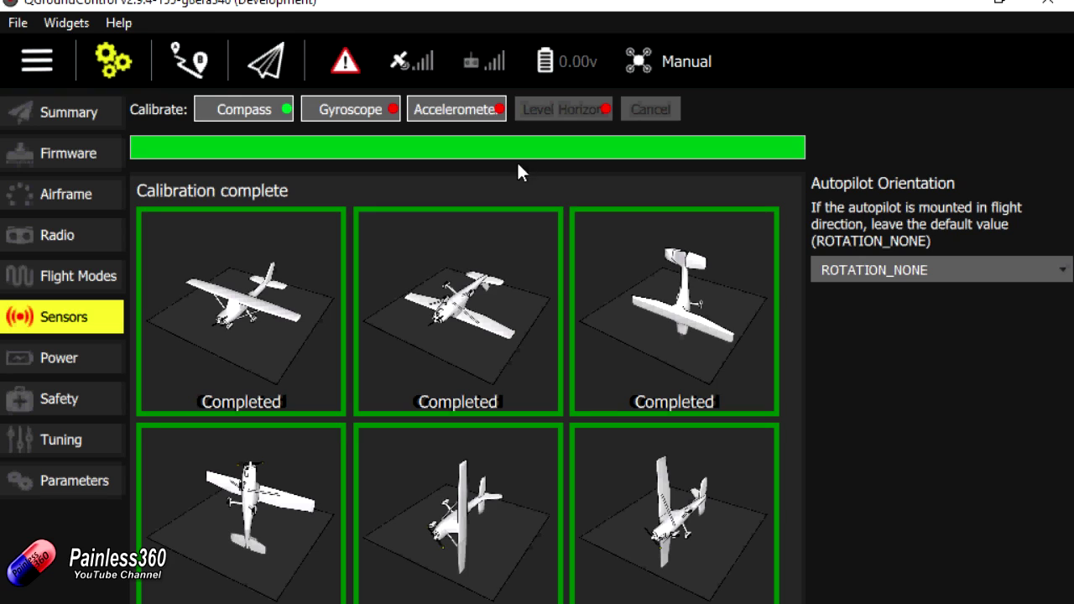
click(260, 110)
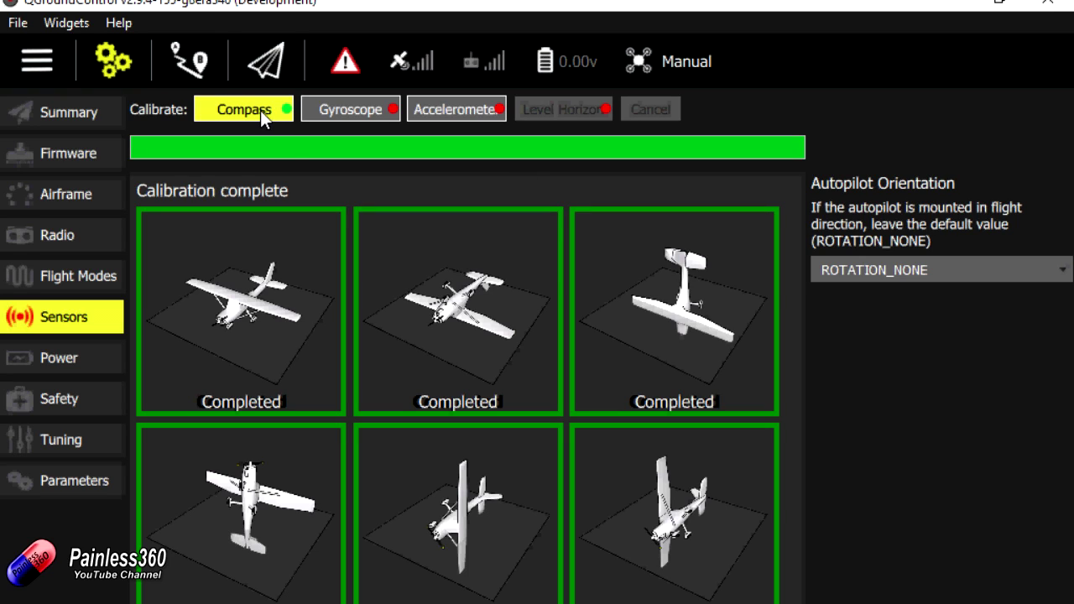
Calibrate the gyroscope with the vehicle held still on a flat surface.
click(339, 110)
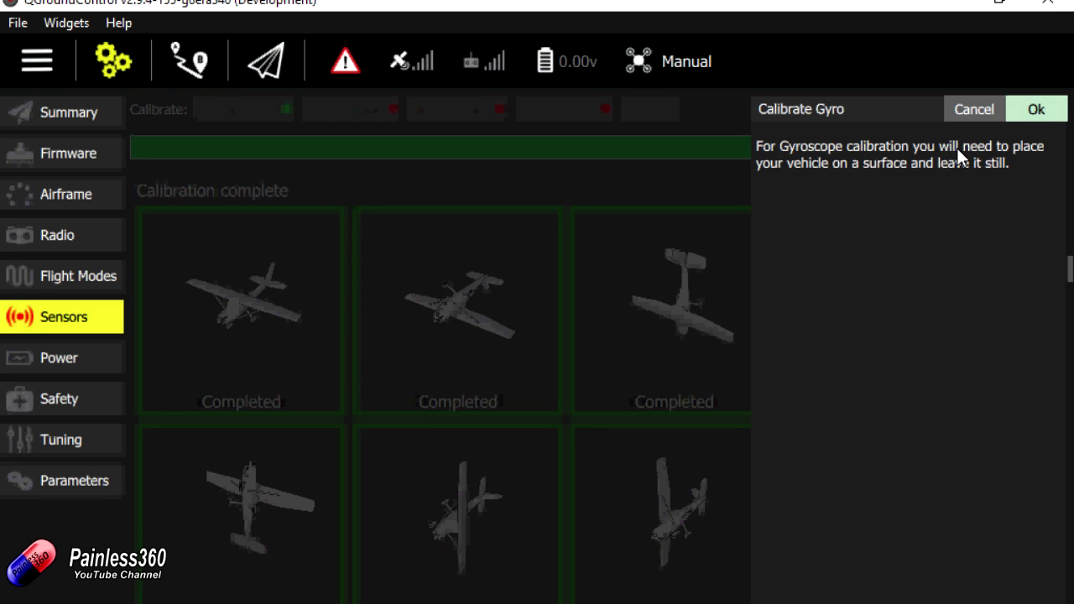
click(1031, 110)
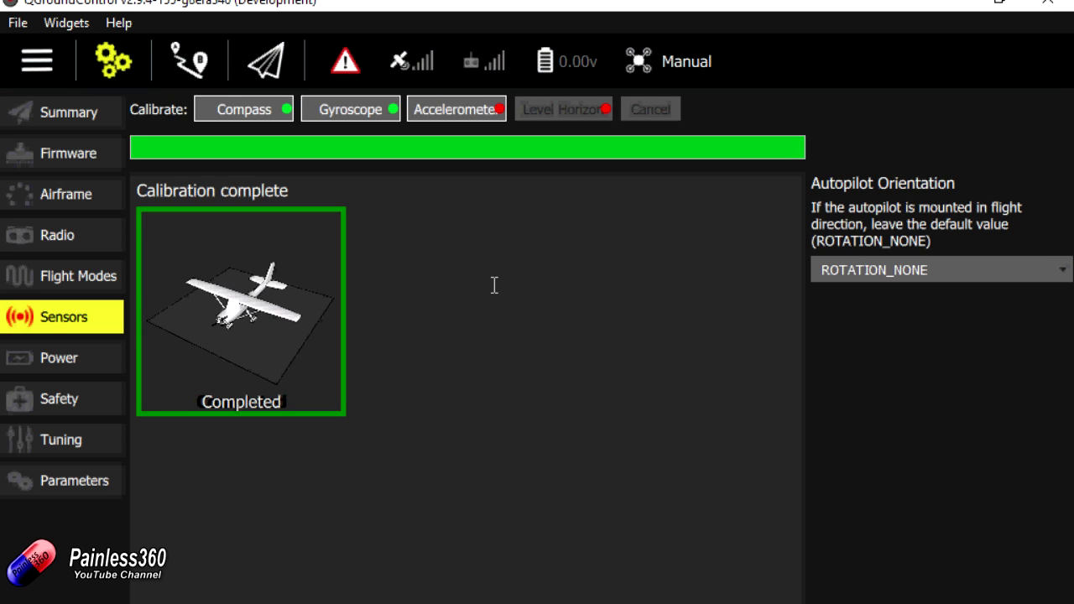
click(452, 108)
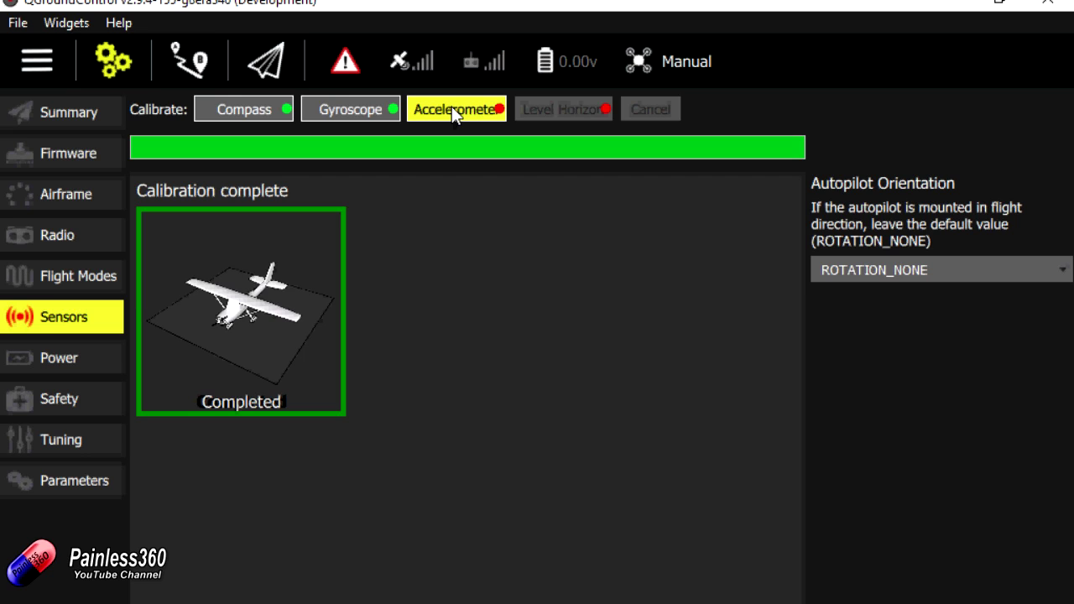
Calibrate the accelerometer at ROTATION_NONE, resting the vehicle on each of six sides.
click(452, 108)
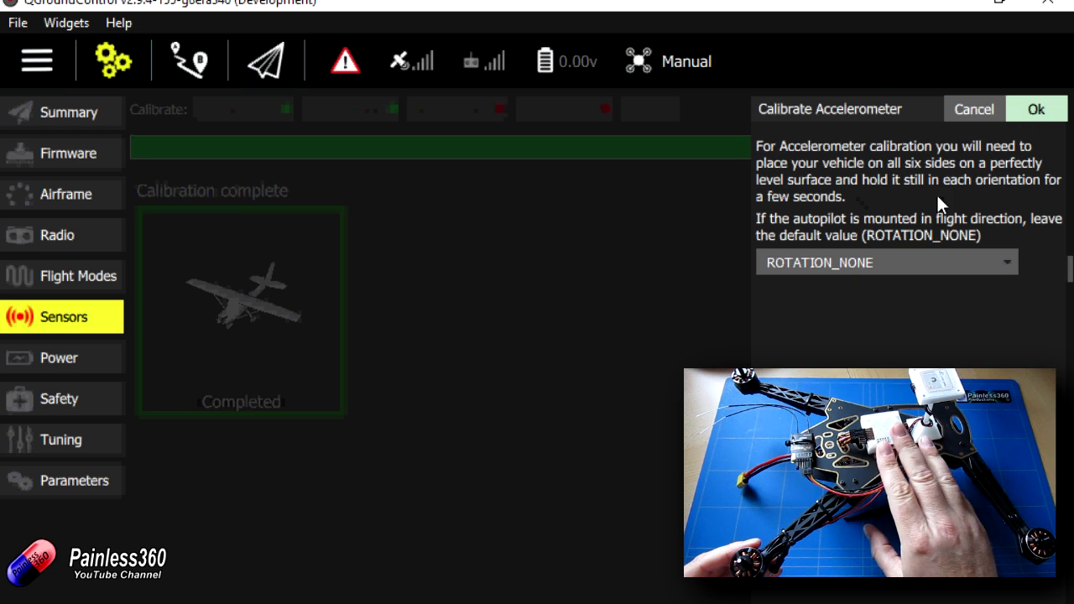
click(896, 260)
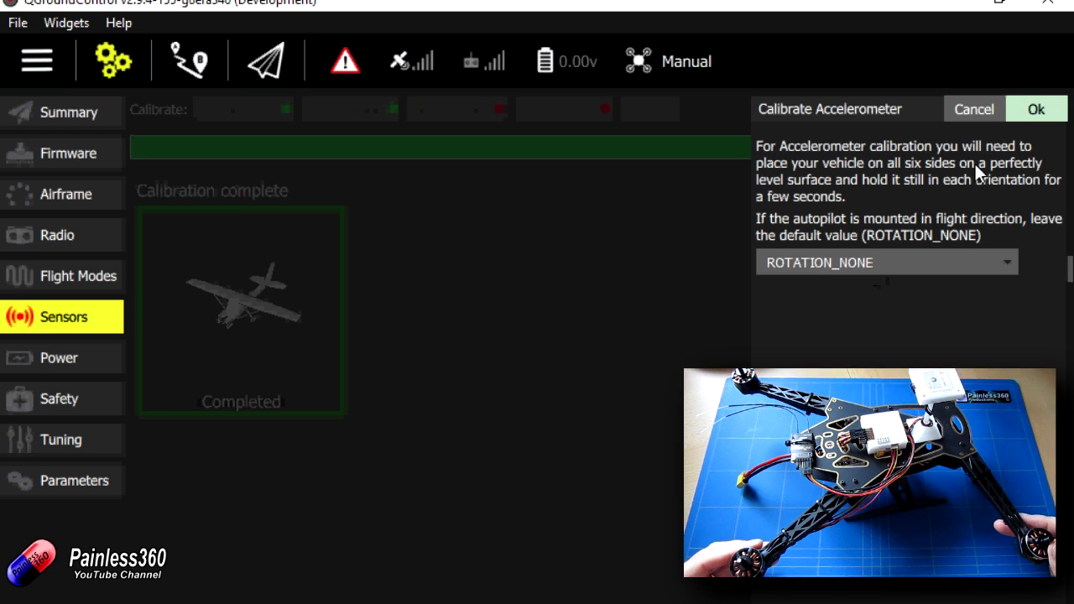
click(1035, 111)
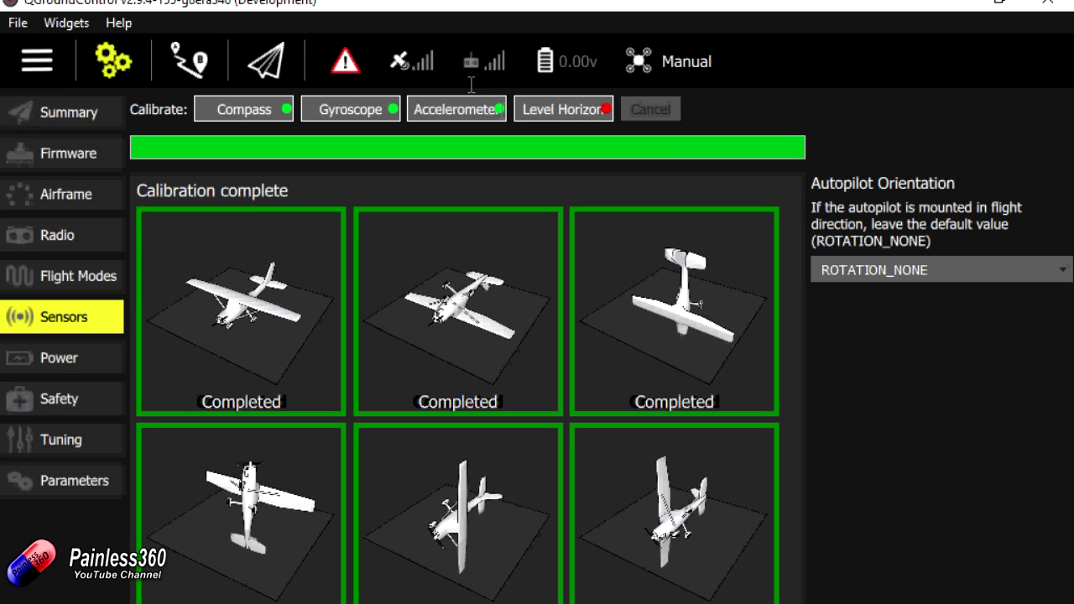
click(560, 113)
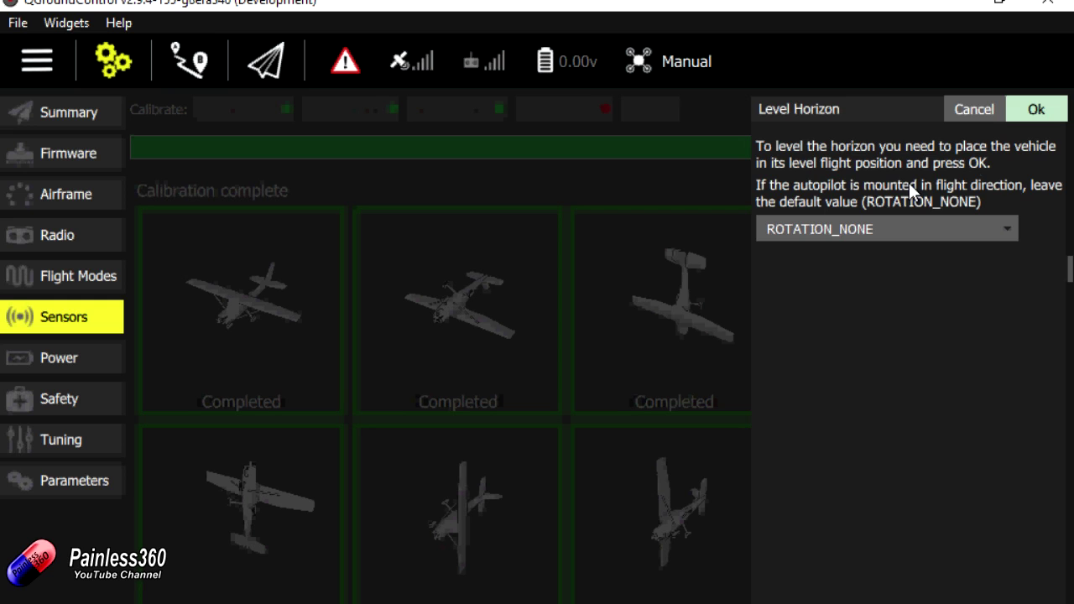
Level the horizon with the vehicle in flight position and review the setup Summary.
click(1037, 112)
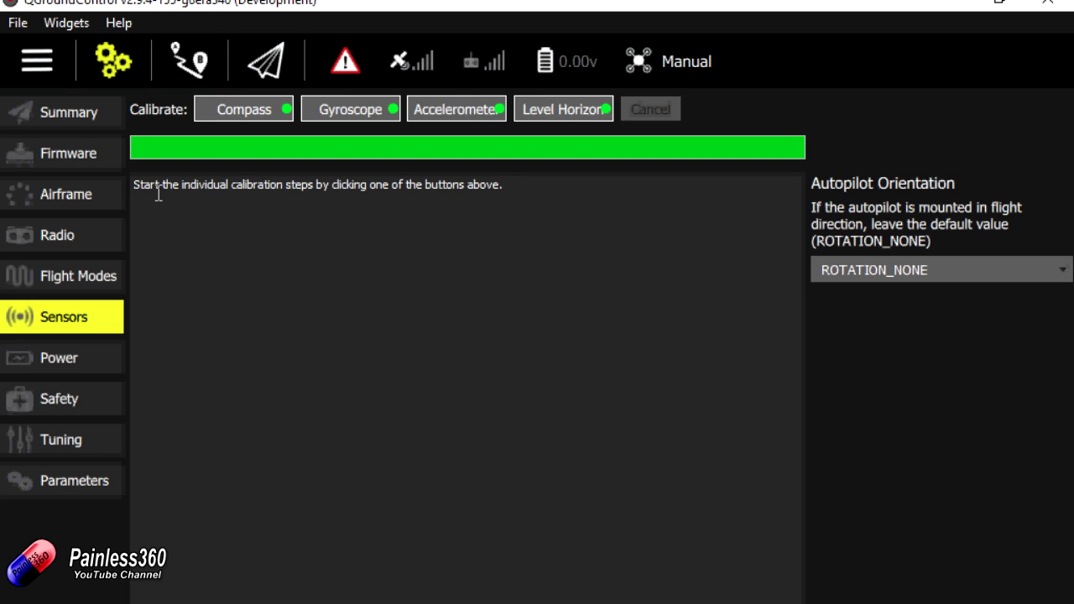
click(69, 112)
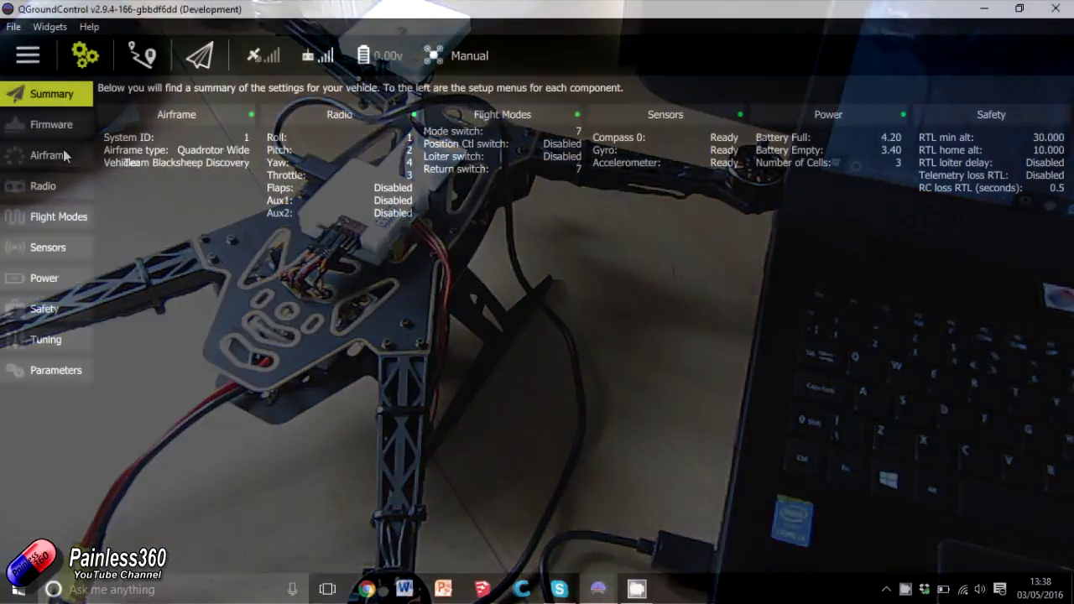
Select the Team Blacksheep Discovery variant of the Quadrotor Wide airframe.
click(63, 154)
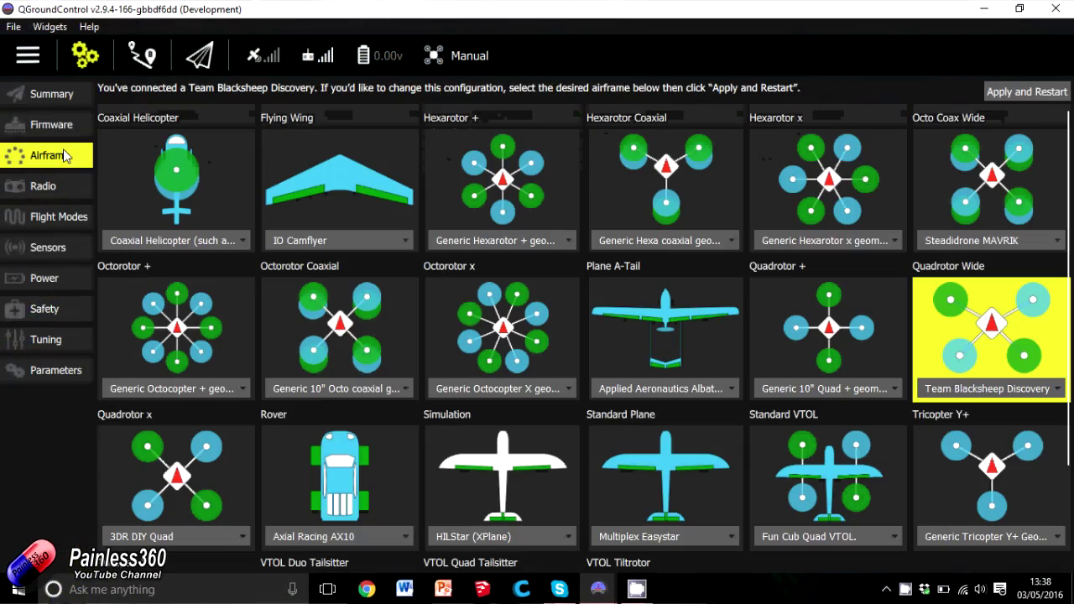
click(1059, 398)
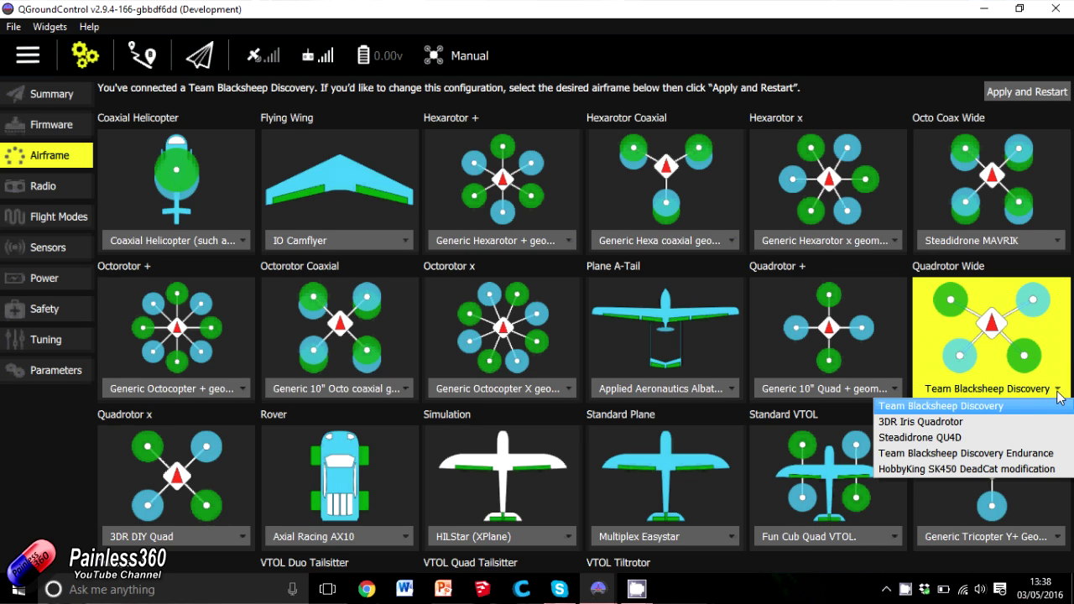
click(925, 323)
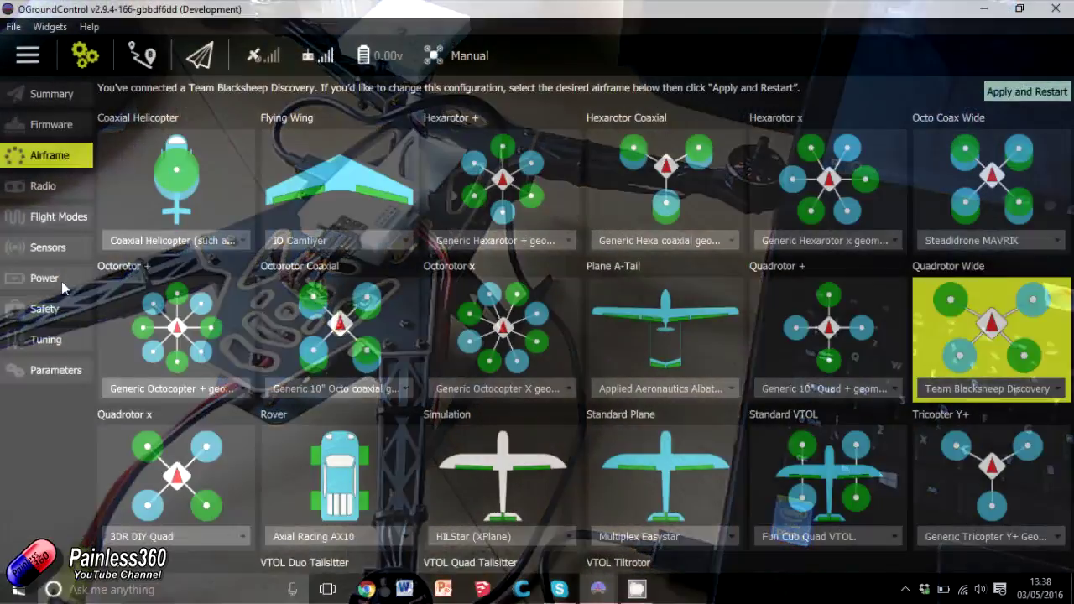
Start the ESC PWM minimum and maximum calibration from the Power page.
click(62, 281)
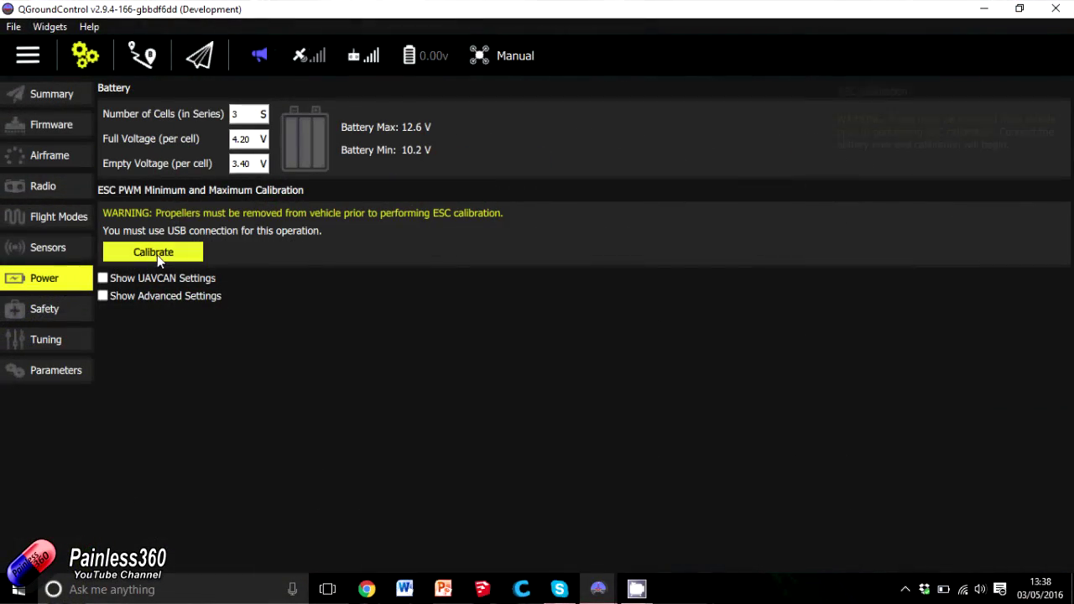
click(156, 254)
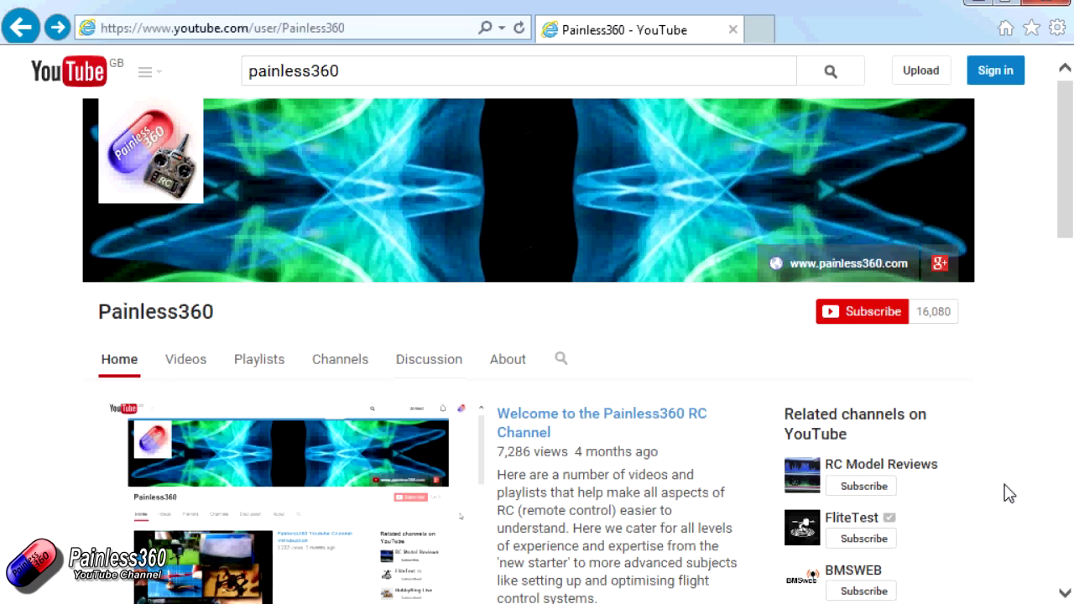
Show the Painless360 channel's Playlists page.
click(265, 375)
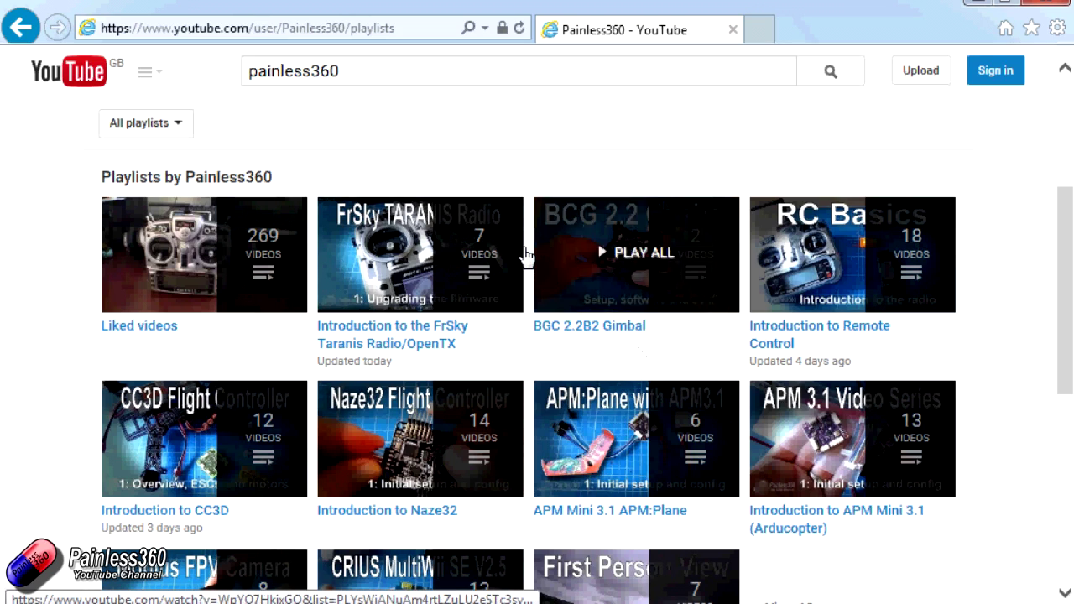
mouse_move(525, 254)
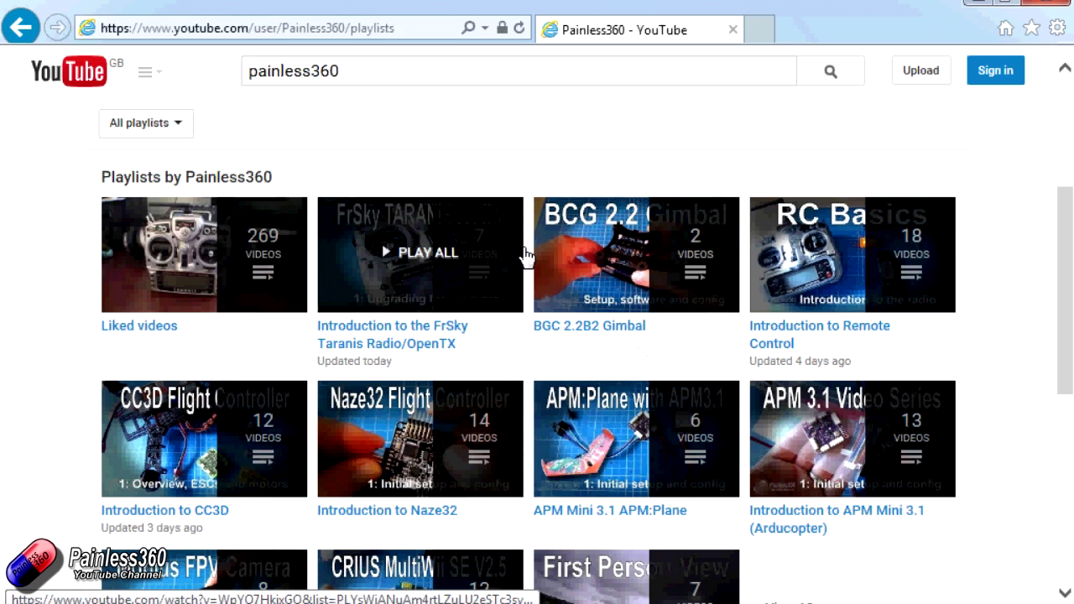